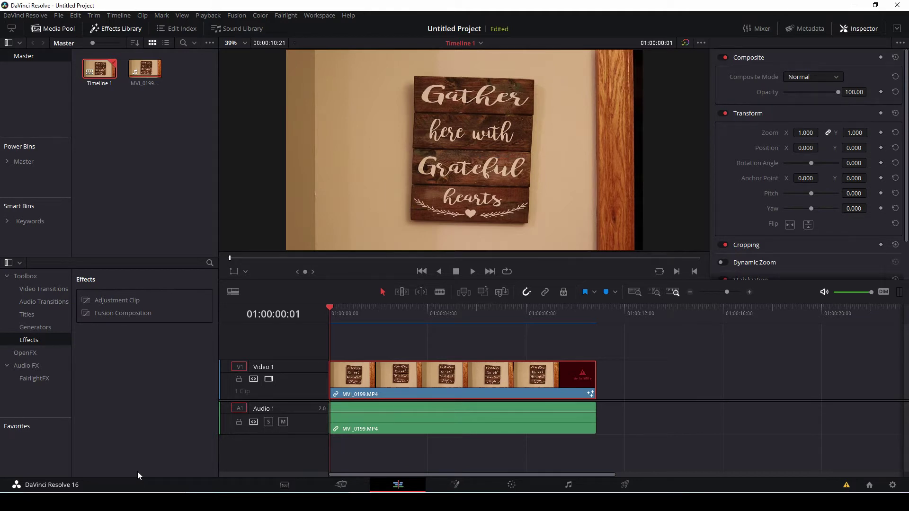
Step: Switch to the Color page showing the MVI_0199.MP4 clip as a single node
click(512, 486)
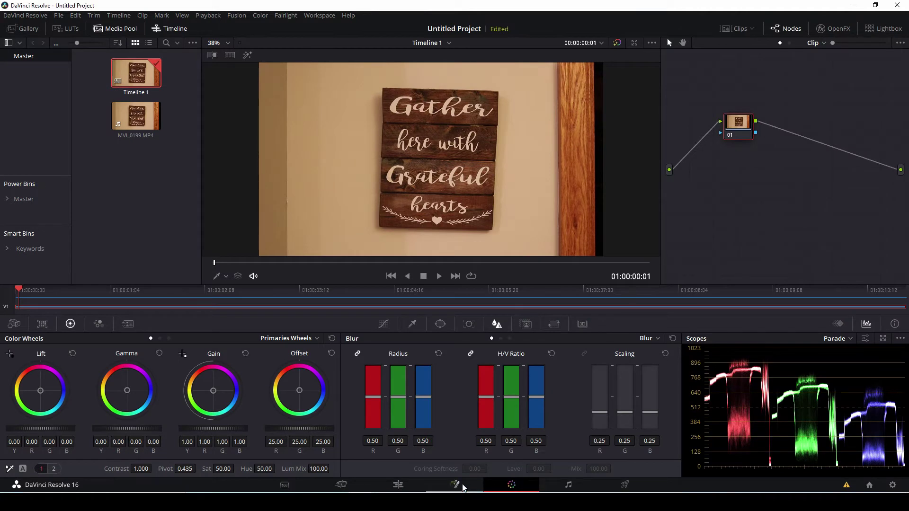
Step: Play the shaky sign clip on the Edit page, park on its first frame, and open it in Fusion
click(404, 486)
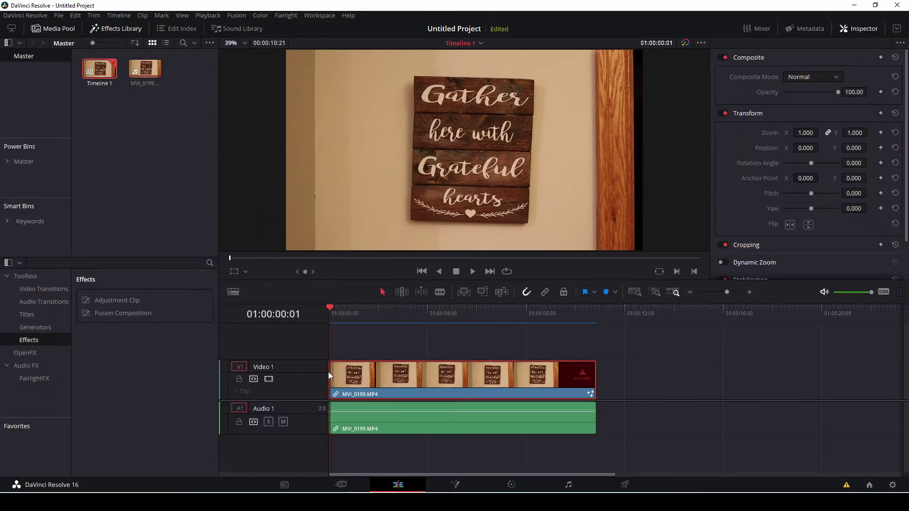
key(space)
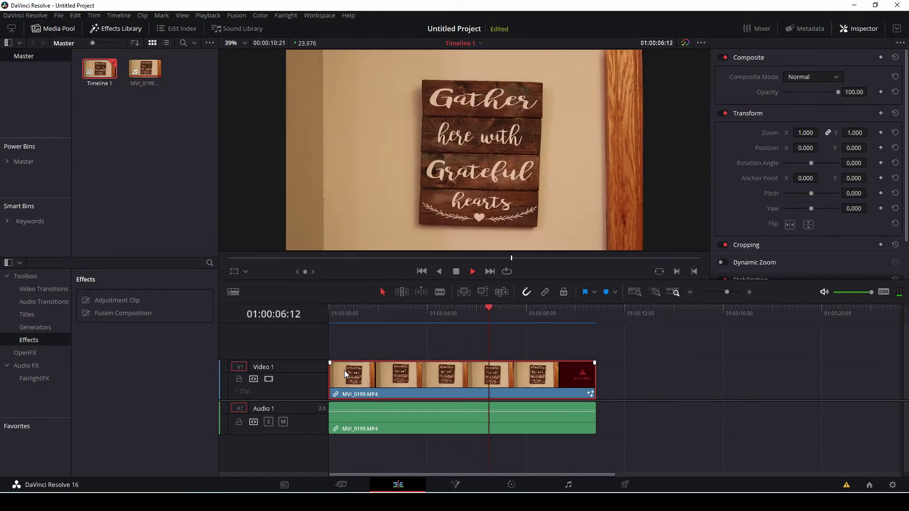
key(space)
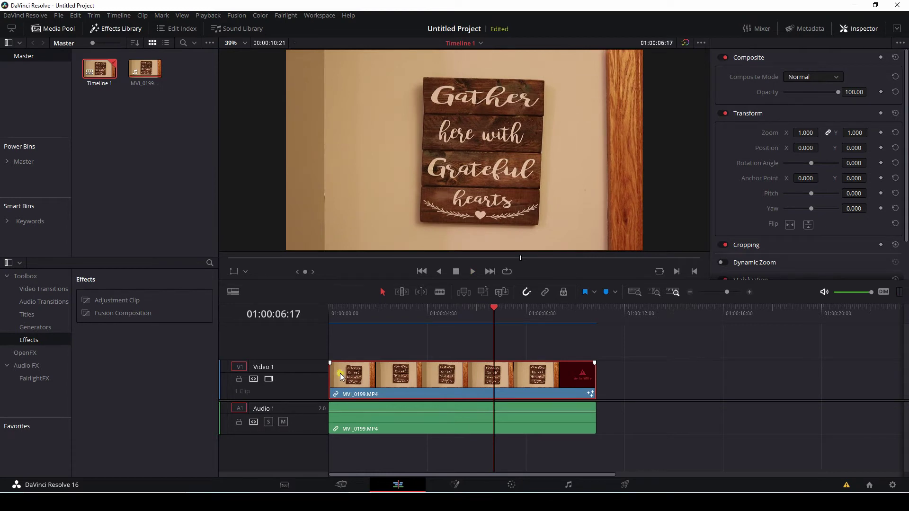
click(331, 308)
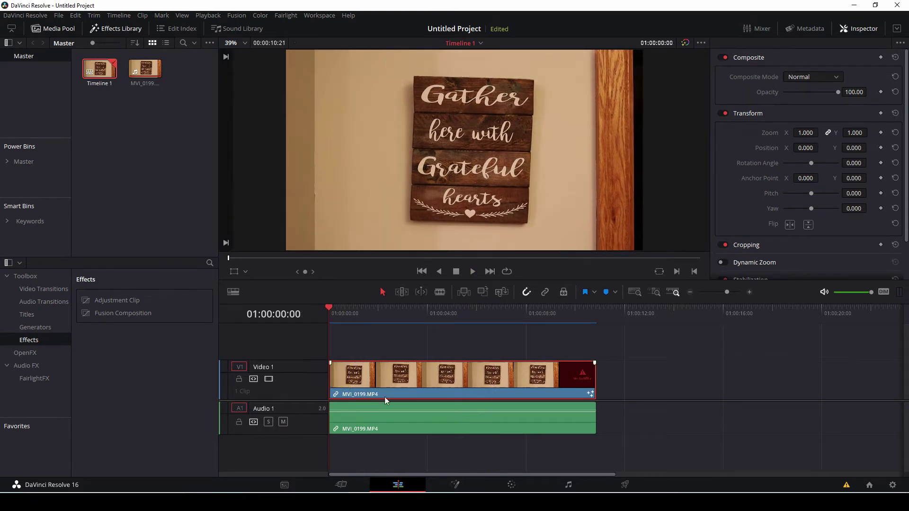
click(455, 485)
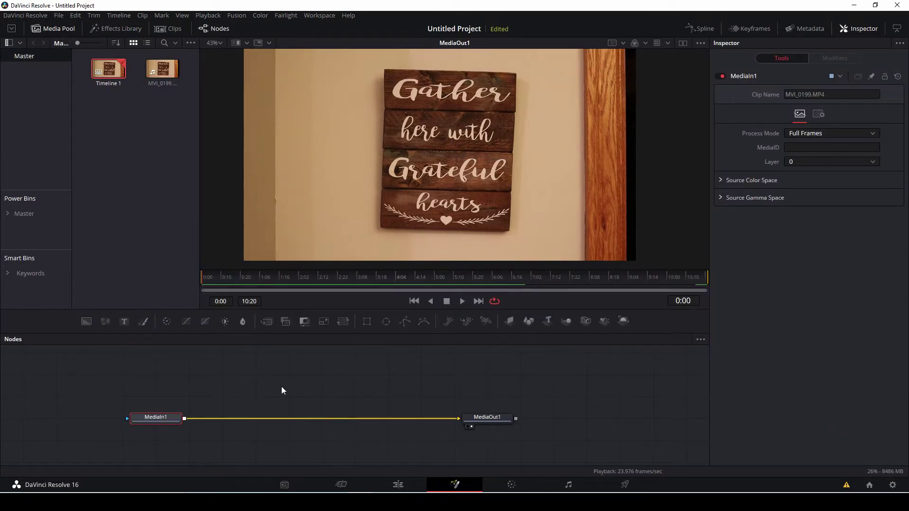
Step: Play the clip in Fusion to check the shake, return to frame one, and select MediaIn1
key(space)
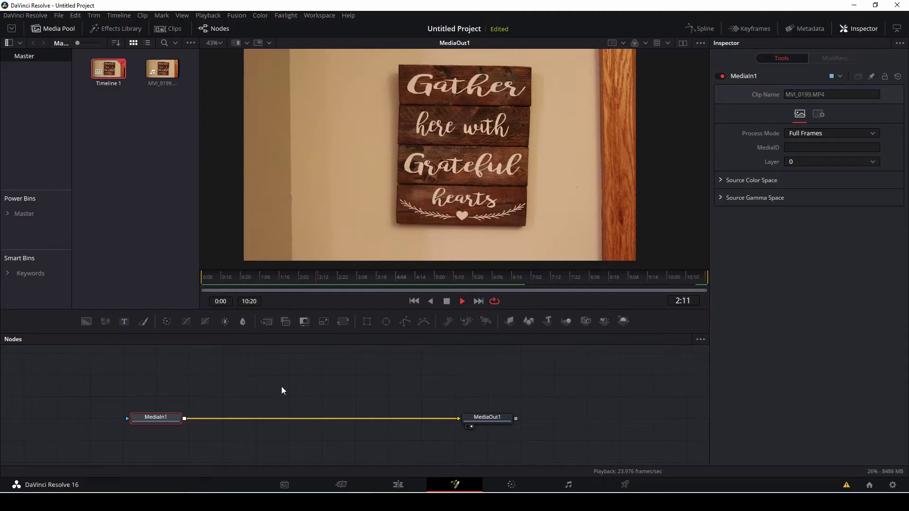
key(space)
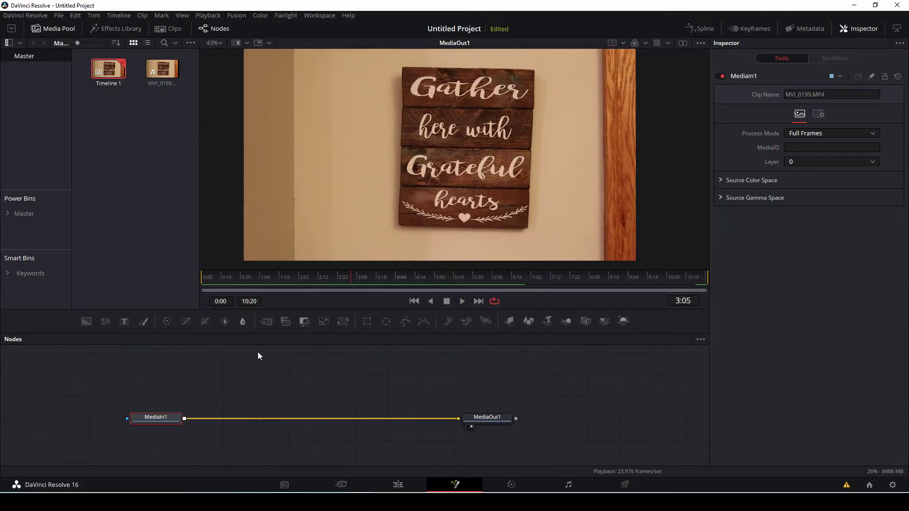
click(206, 279)
click(156, 417)
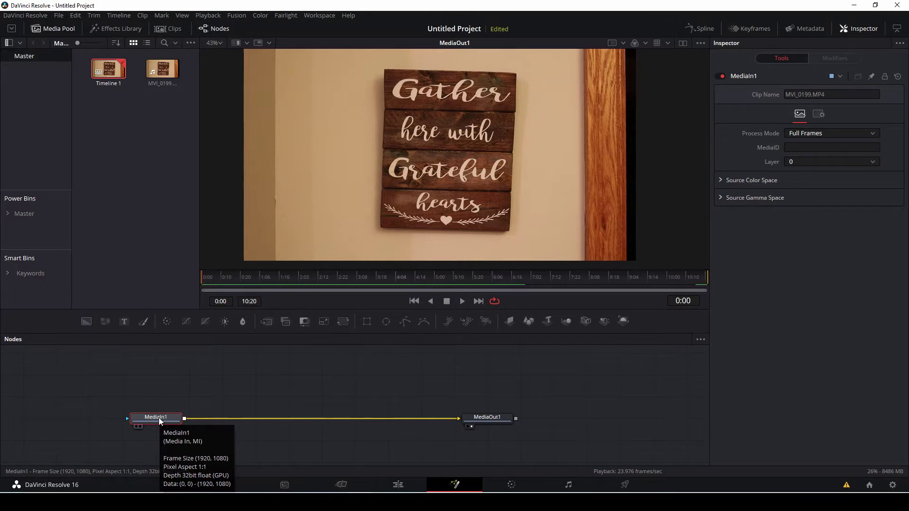
Step: Add a Tracker node after MediaIn1 via the tool search and position Tracker1 in the graph
key(shift+space)
text(trans)
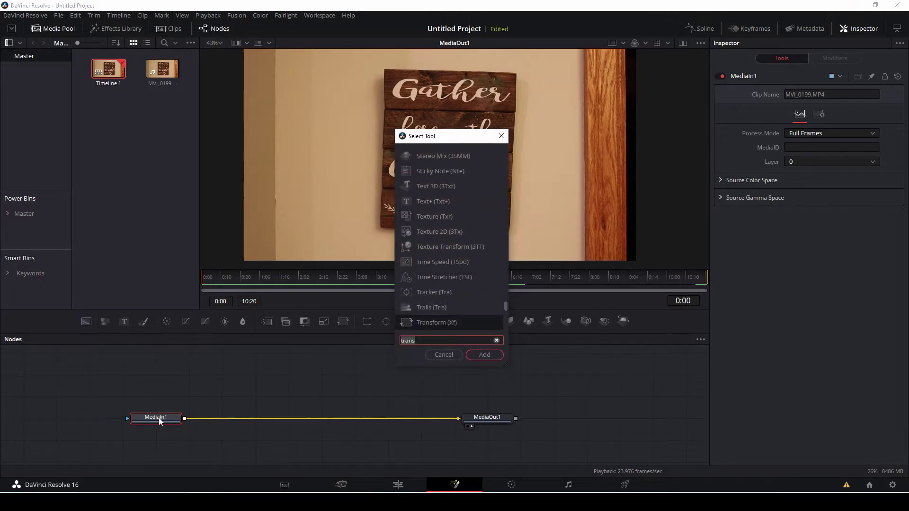
key(BackSpace)
key(BackSpace)
text(c)
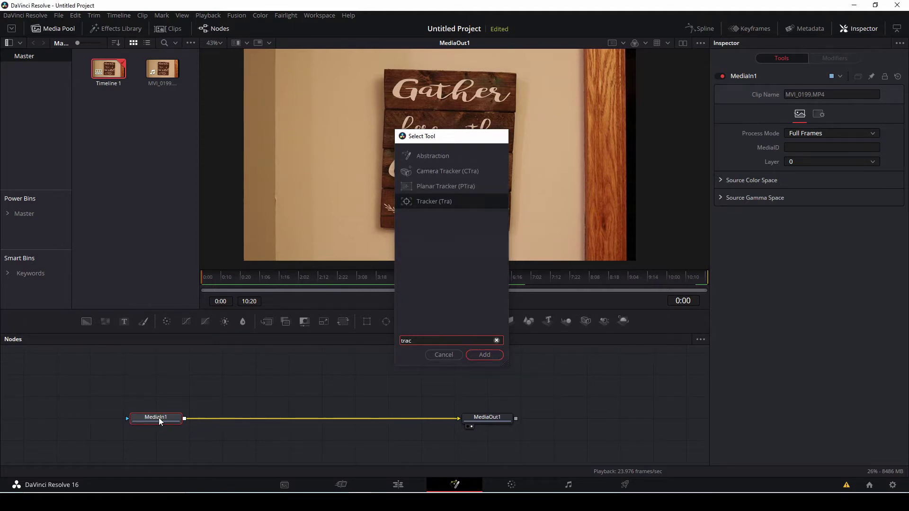
key(Return)
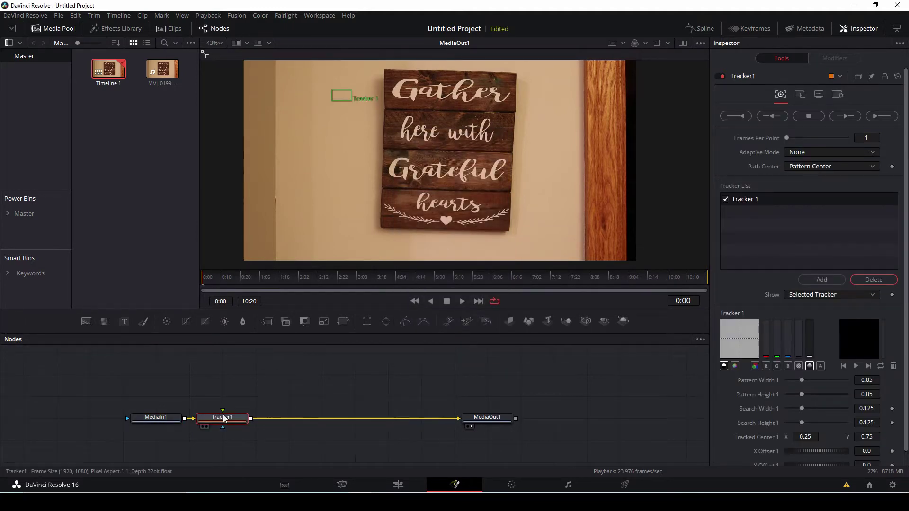
mouse_move(228, 427)
mouse_down()
mouse_move(239, 396)
mouse_move(249, 444)
mouse_move(244, 408)
mouse_move(244, 426)
mouse_up()
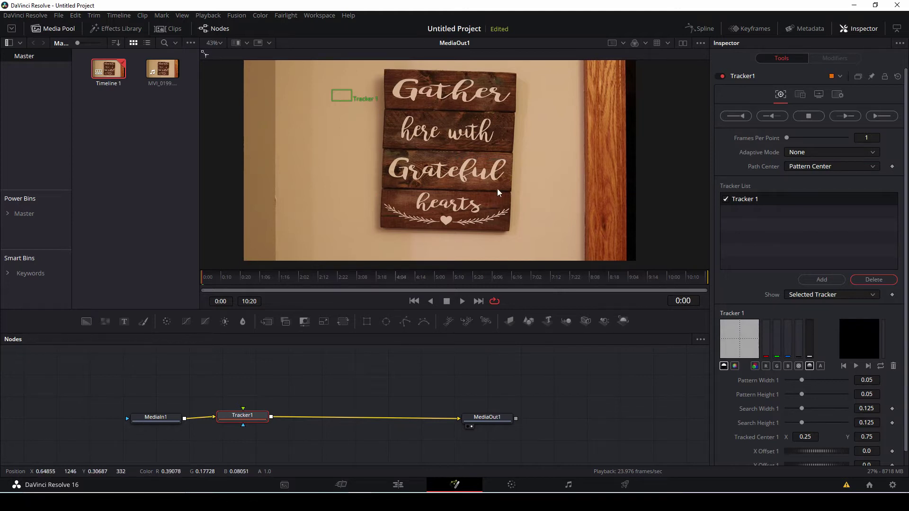
Step: Place Tracker 1 on the sign's top-left corner with a 0.122463 by 0.160300 search area
mouse_move(356, 102)
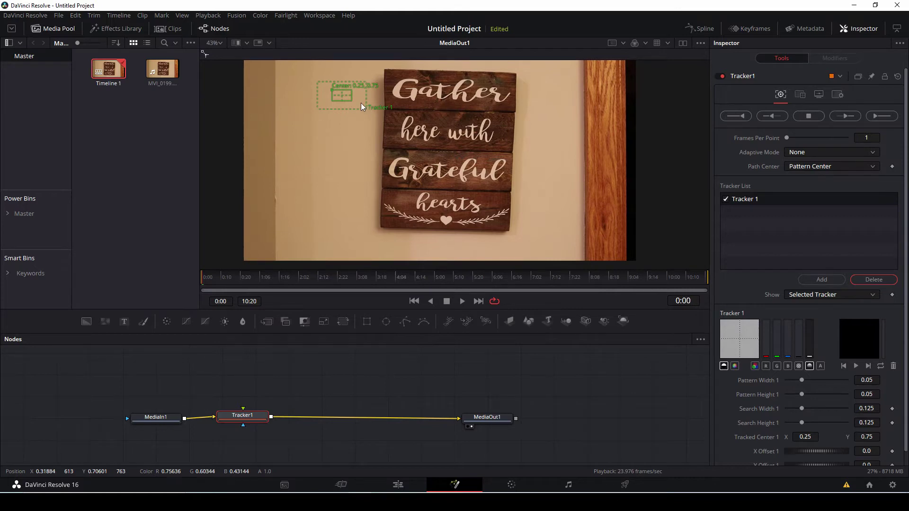
drag(348, 90, 333, 90)
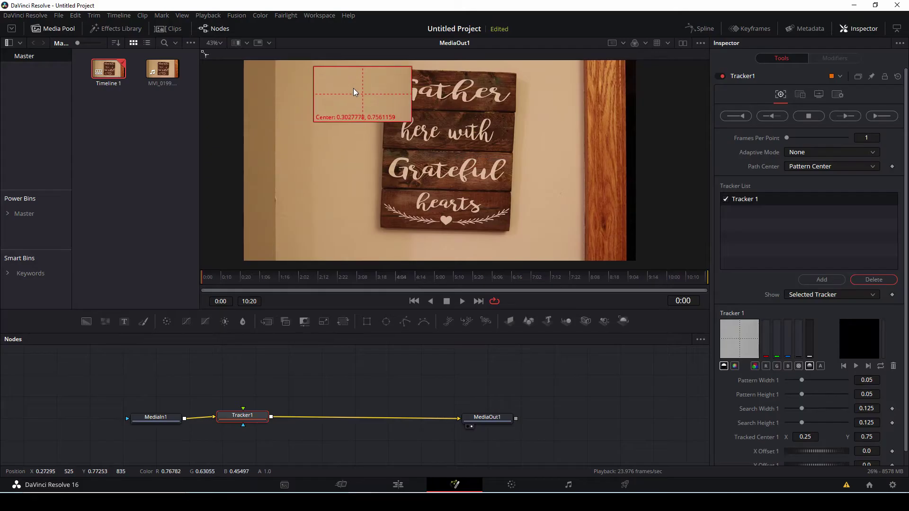
drag(353, 89, 374, 64)
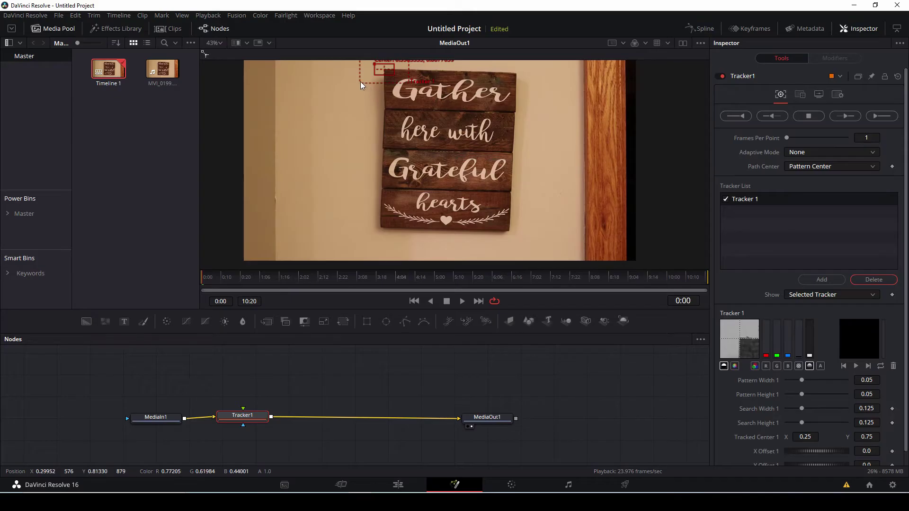
drag(360, 83, 310, 133)
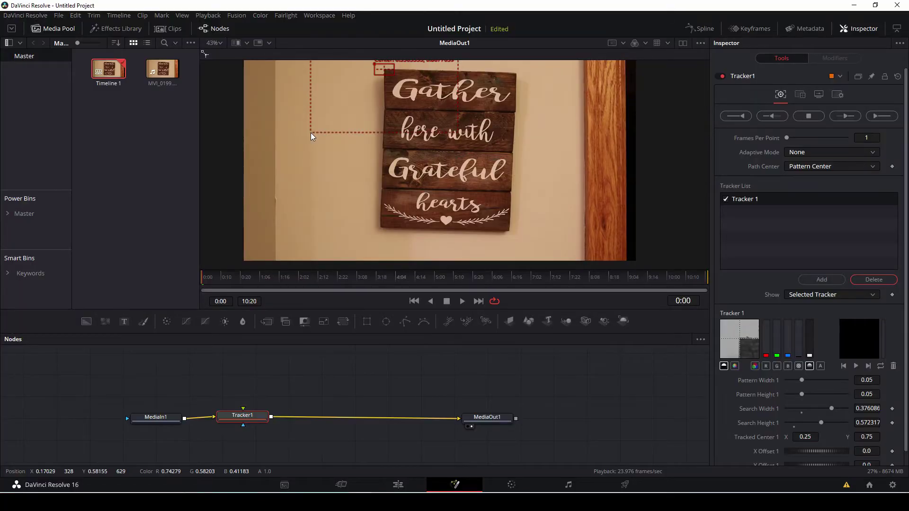
drag(311, 132, 360, 88)
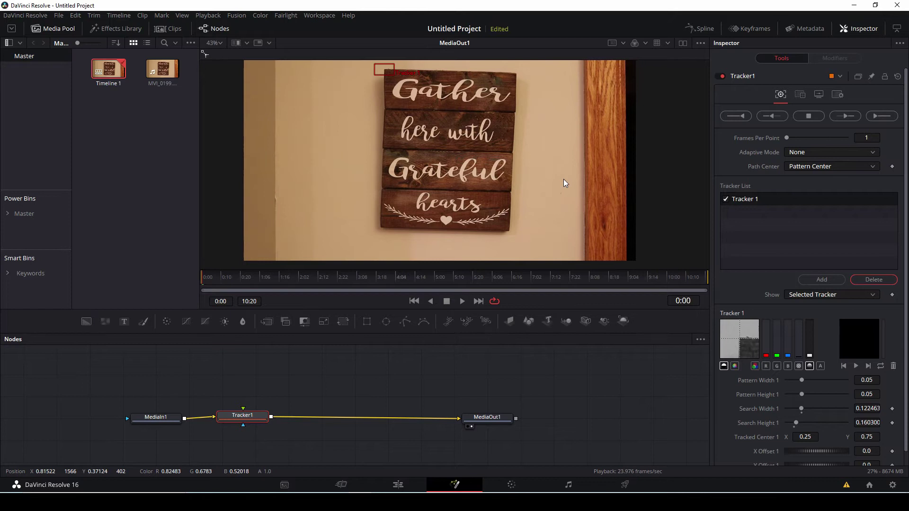
Step: Add three more trackers to the Tracker List
click(810, 279)
click(811, 280)
click(811, 280)
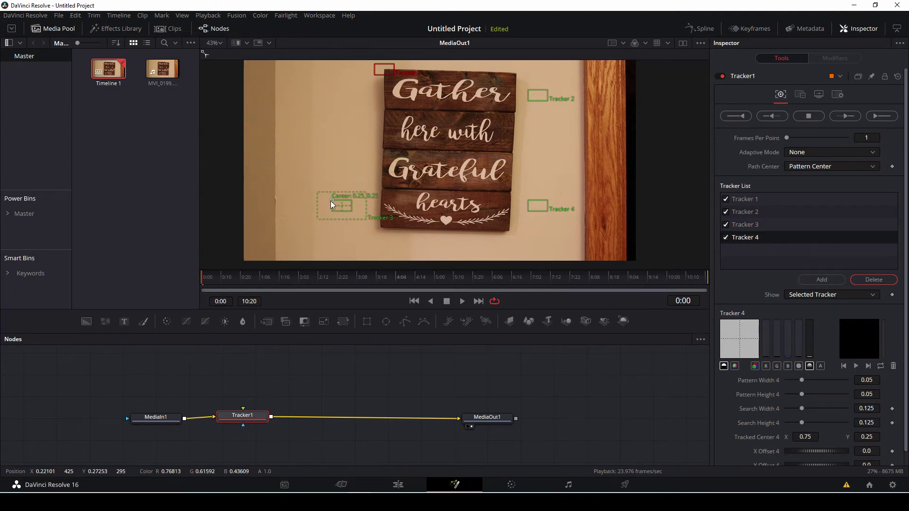
Step: Move Trackers 3, 4 and 2 onto the sign's bottom-left, bottom-right and top-right corners
drag(331, 200, 371, 227)
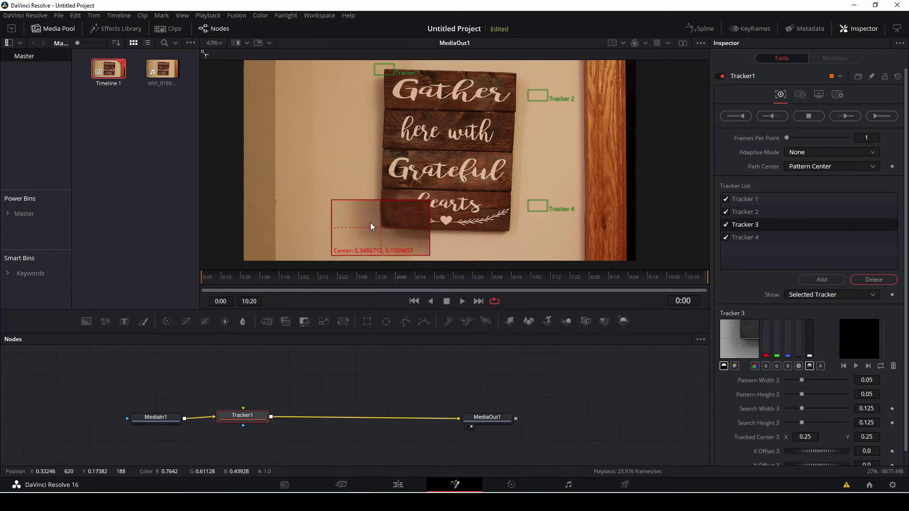
drag(371, 223, 370, 224)
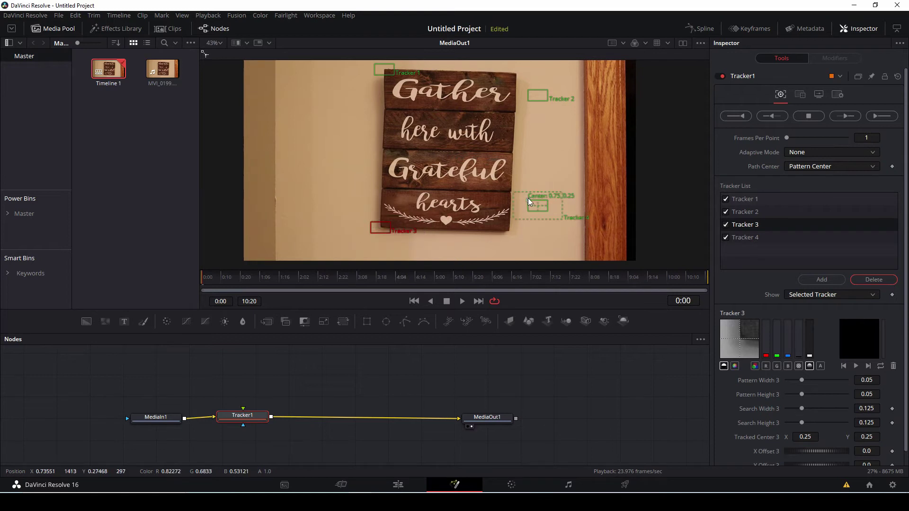
drag(528, 200, 499, 226)
drag(528, 90, 507, 70)
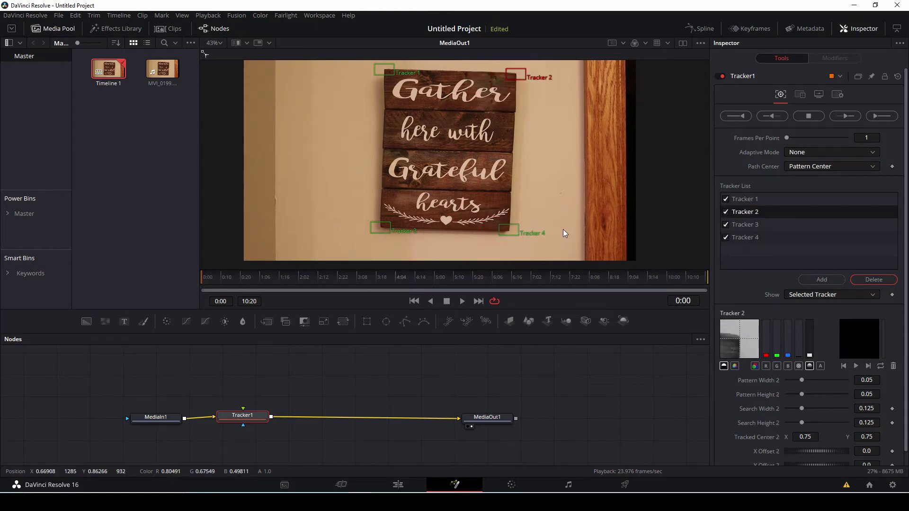
Step: Track all four corner points forward from the first frame through 8:20 and close the report
click(203, 279)
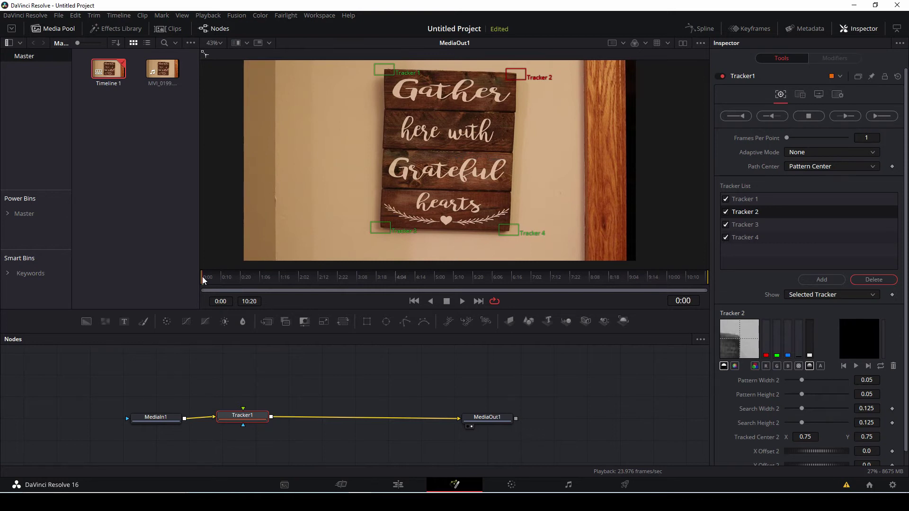
click(870, 119)
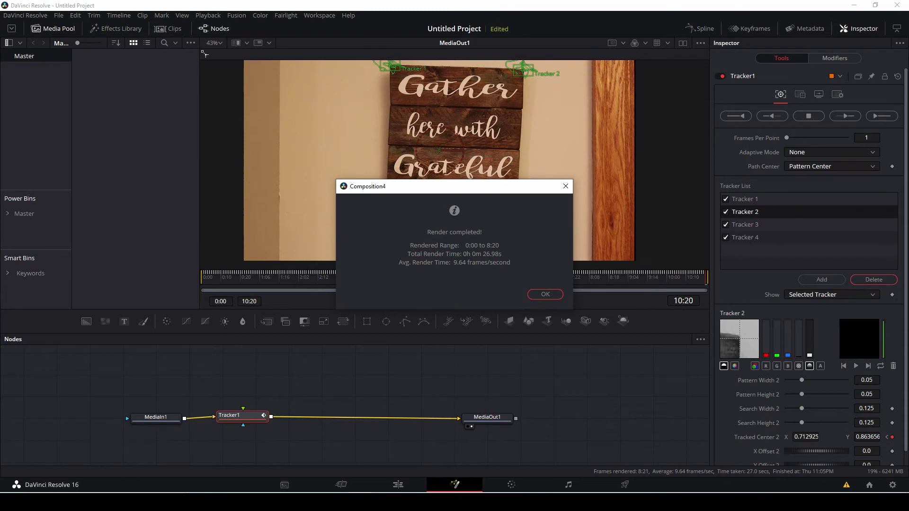
click(550, 295)
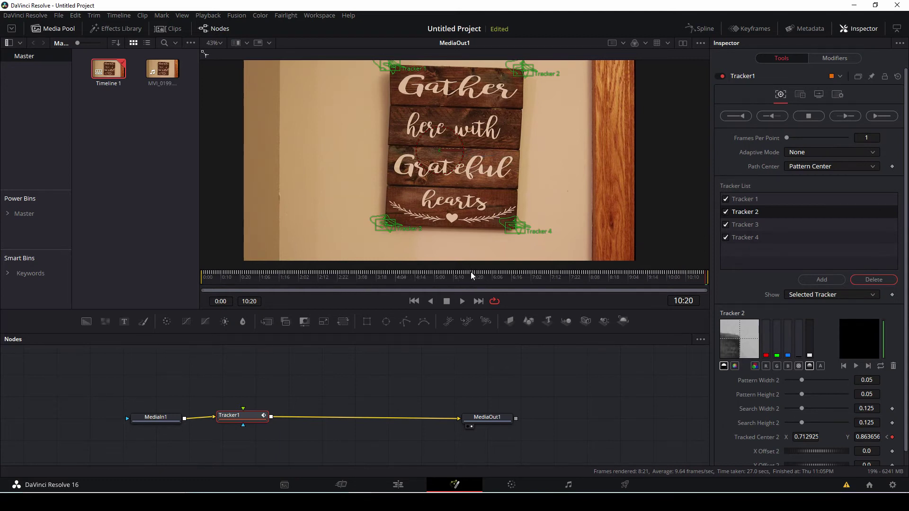
Step: Play the tracked clip from the start to confirm all four trackers follow the sign's corners
mouse_move(396, 233)
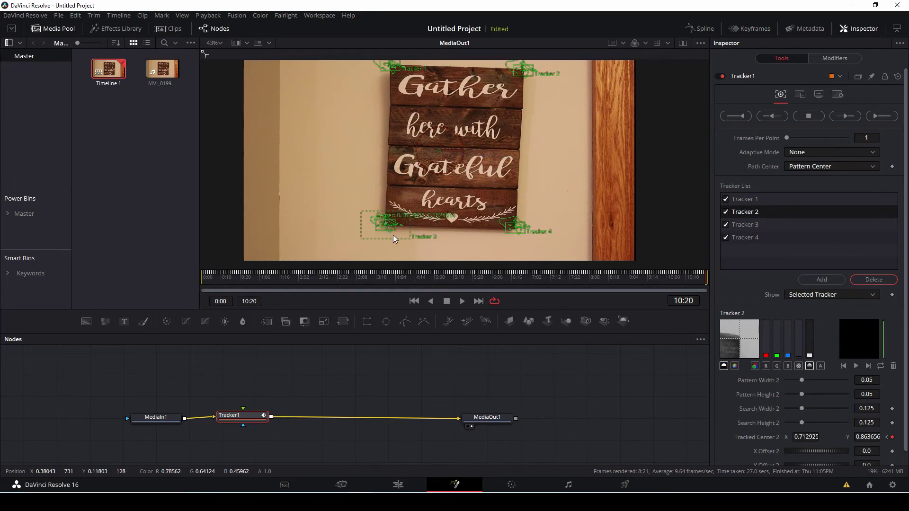
click(204, 279)
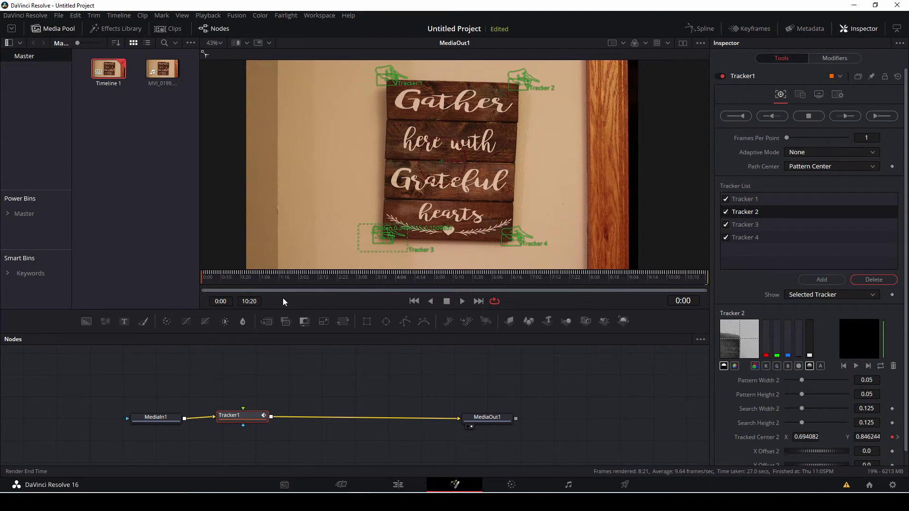
key(space)
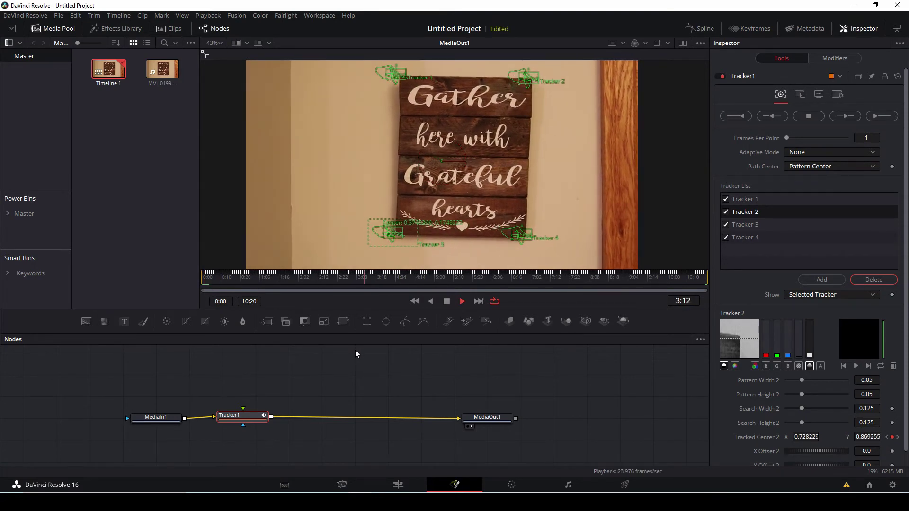
click(203, 277)
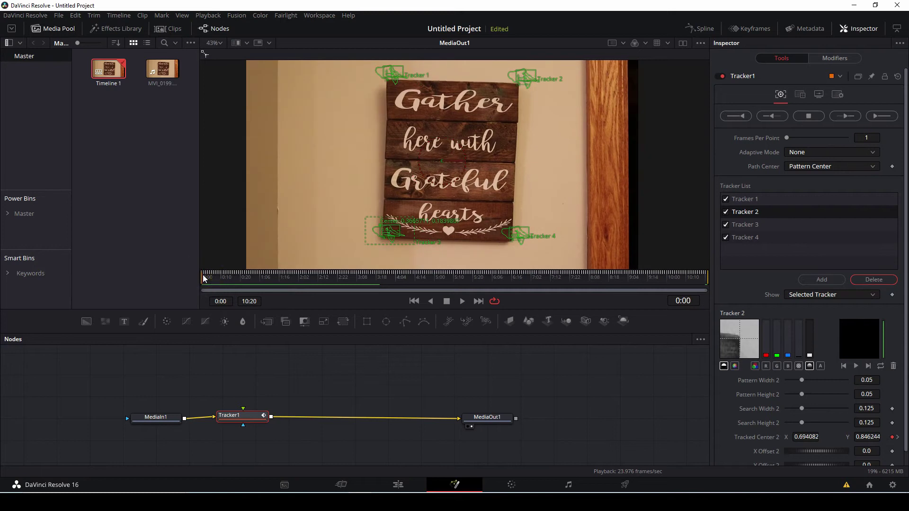
Step: Set Tracker1's Operation to Match Move and Merge to BG Only, then play to check stabilisation
click(799, 96)
click(803, 114)
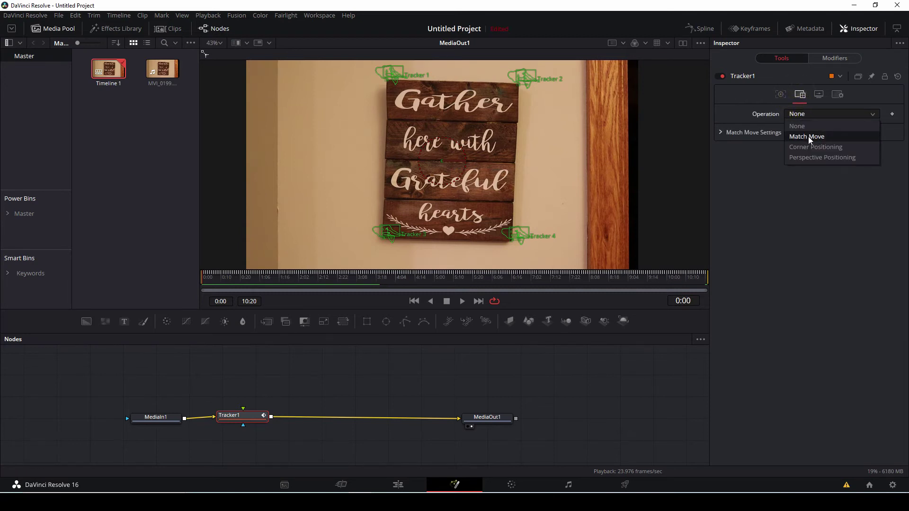
click(808, 137)
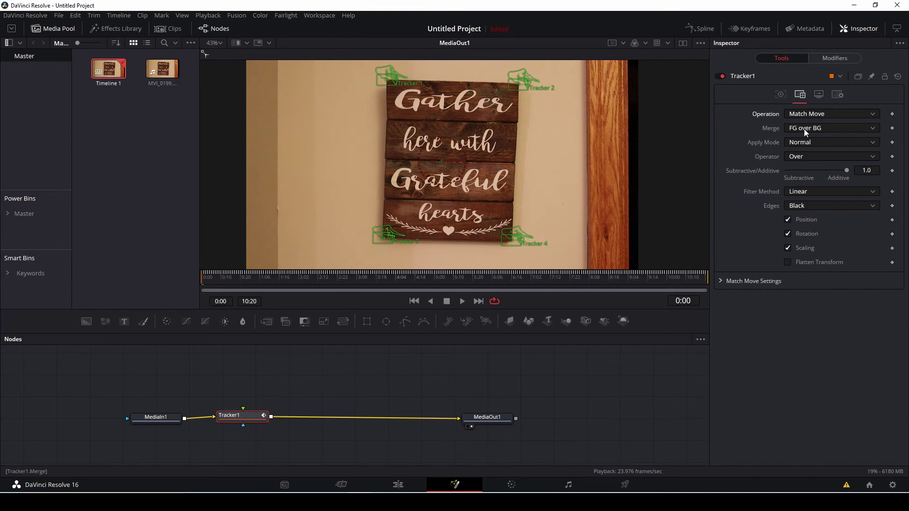
click(804, 129)
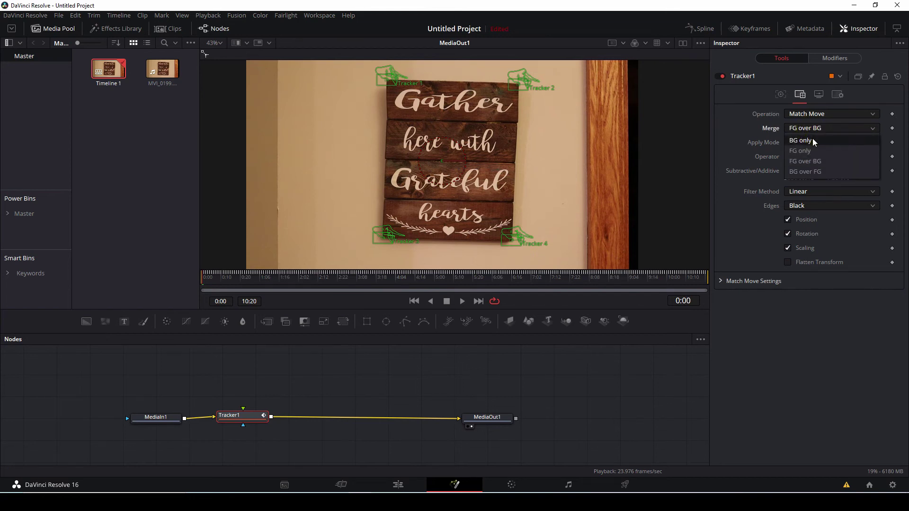
click(813, 139)
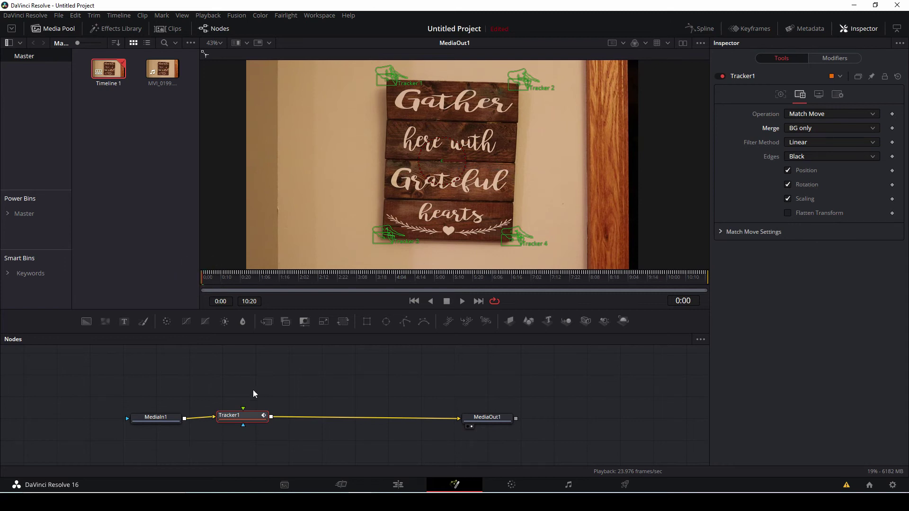
key(space)
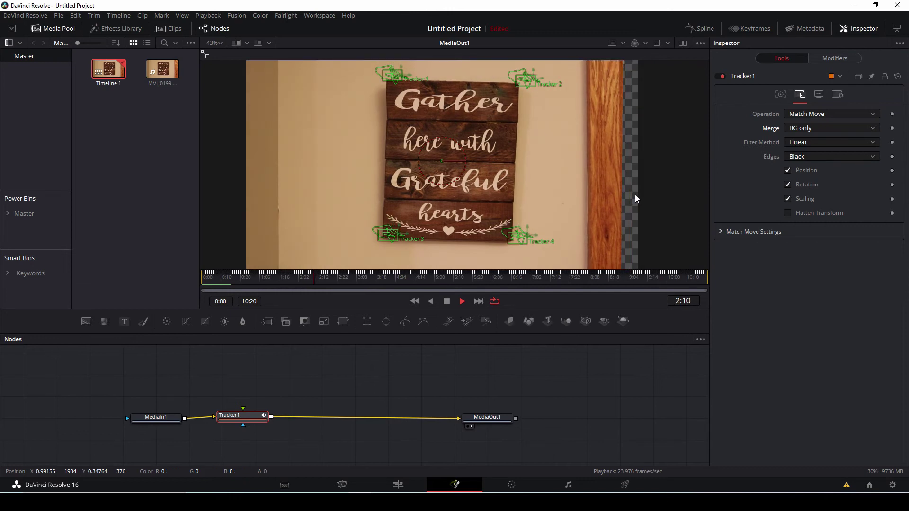
key(space)
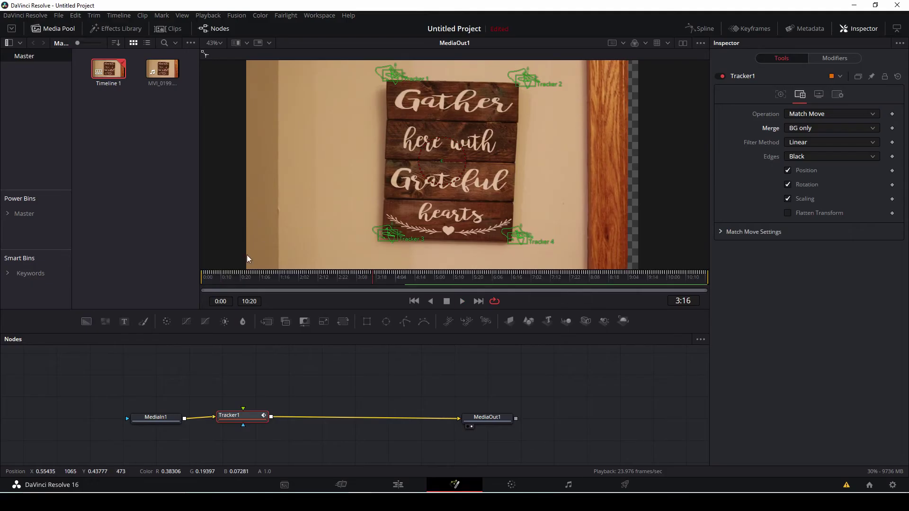
click(206, 278)
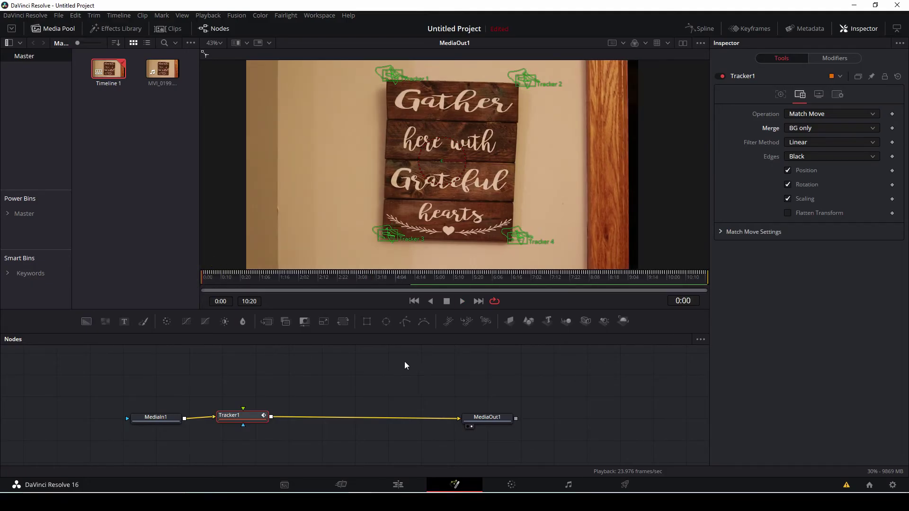
click(452, 279)
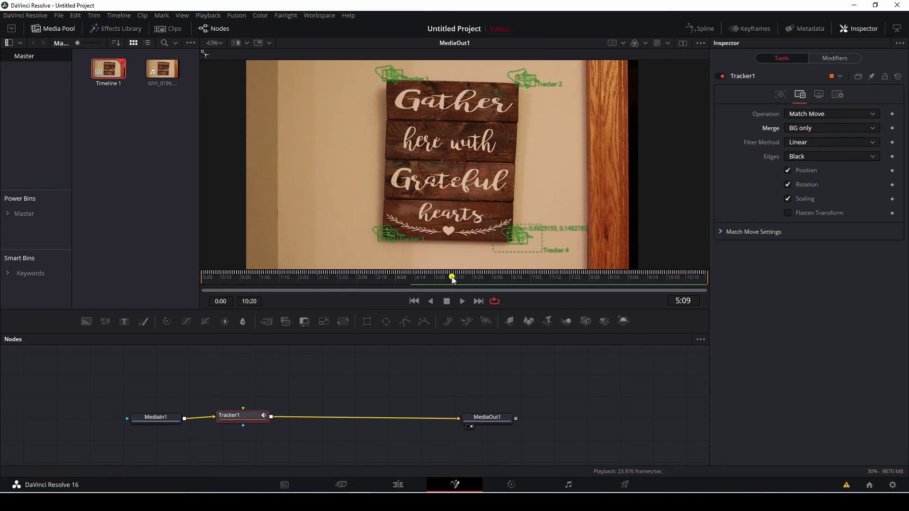
click(204, 278)
click(249, 420)
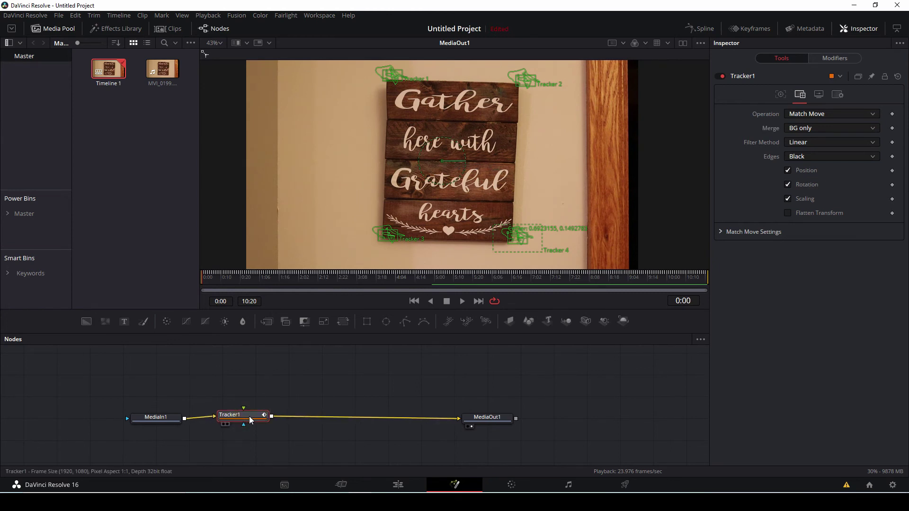
Step: Add a Transform node after Tracker1 via the tool search and position Transform1 before MediaOut1
drag(249, 419, 250, 422)
click(249, 422)
key(shift+space)
text(trac)
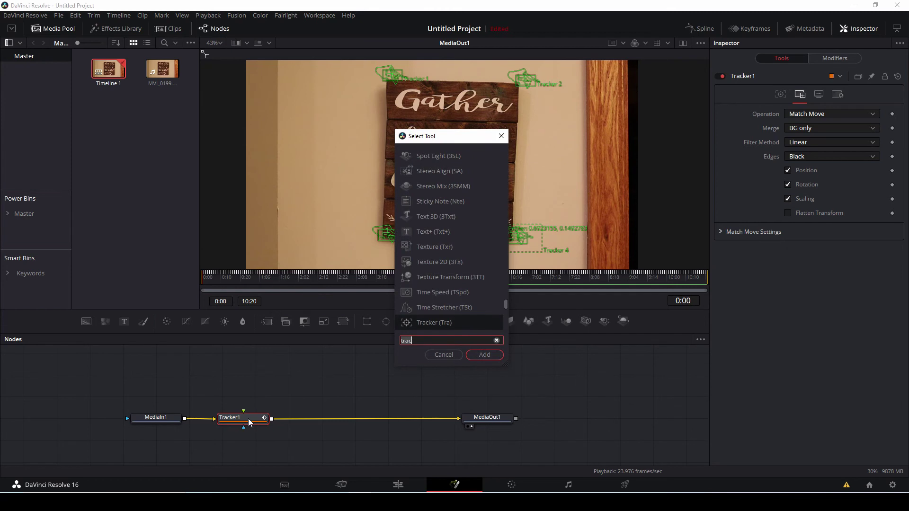
key(BackSpace)
text(ns)
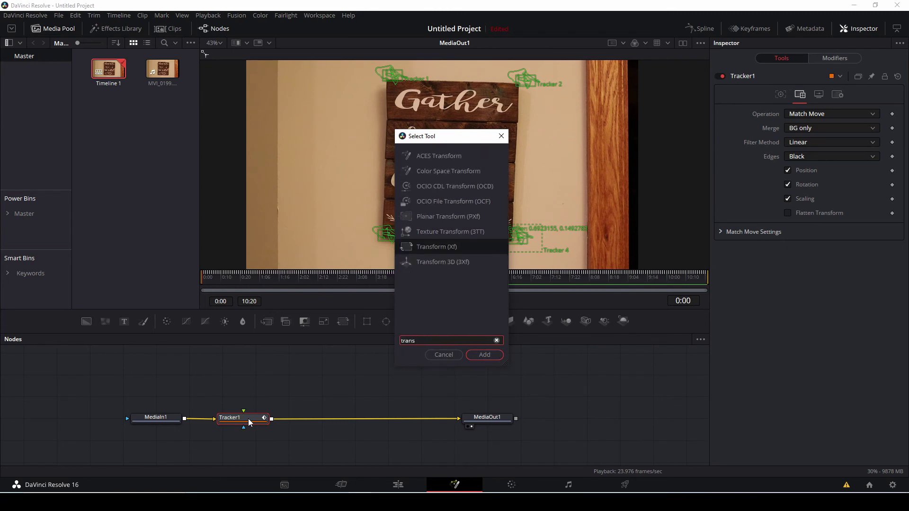
key(Return)
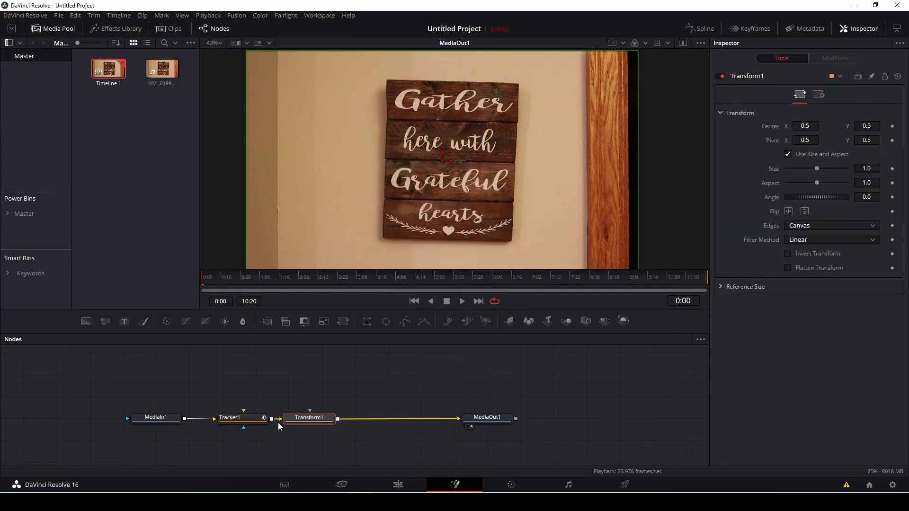
drag(310, 417, 356, 419)
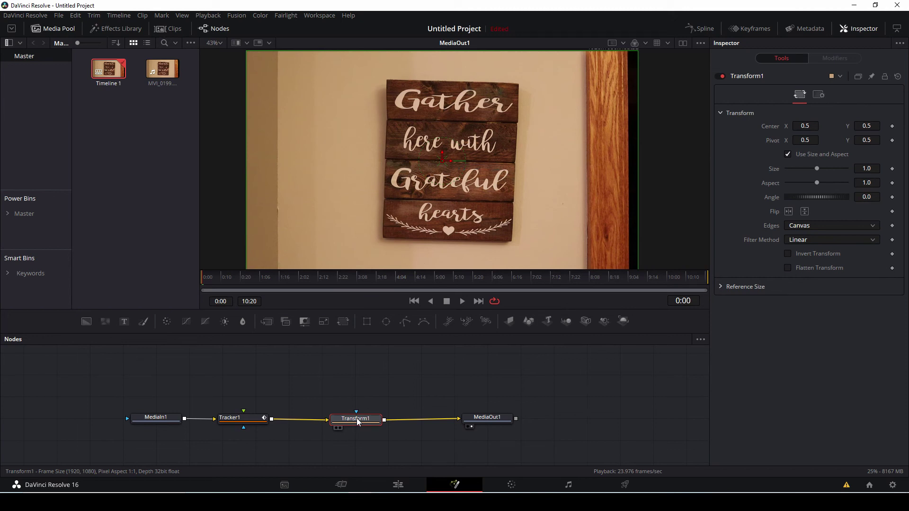
drag(357, 419, 325, 425)
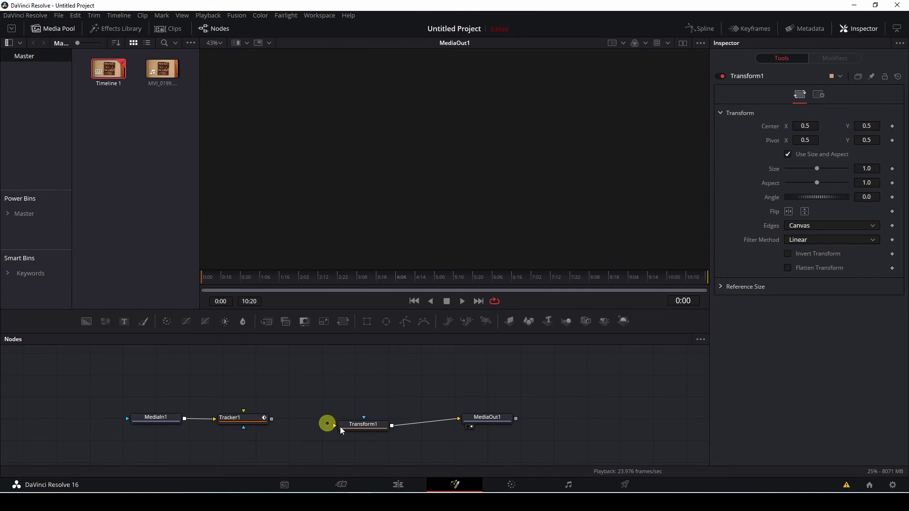
Step: Connect Tracker1 directly to MediaOut1, then insert Transform1 onto that link and select it
drag(399, 424, 356, 374)
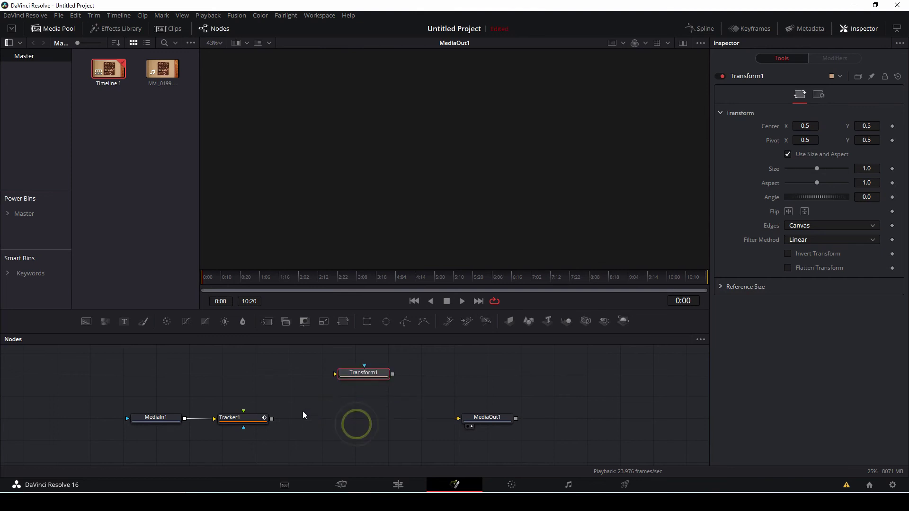
drag(273, 419, 458, 419)
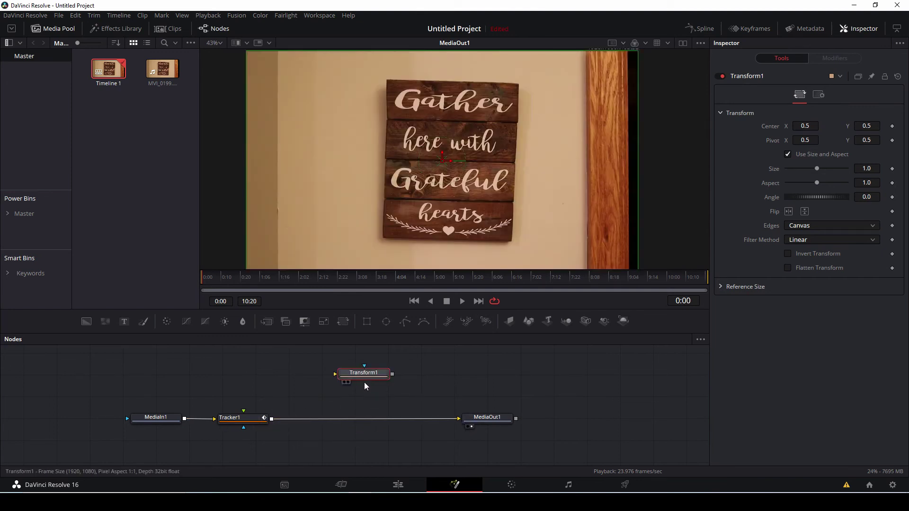
drag(361, 377, 371, 399)
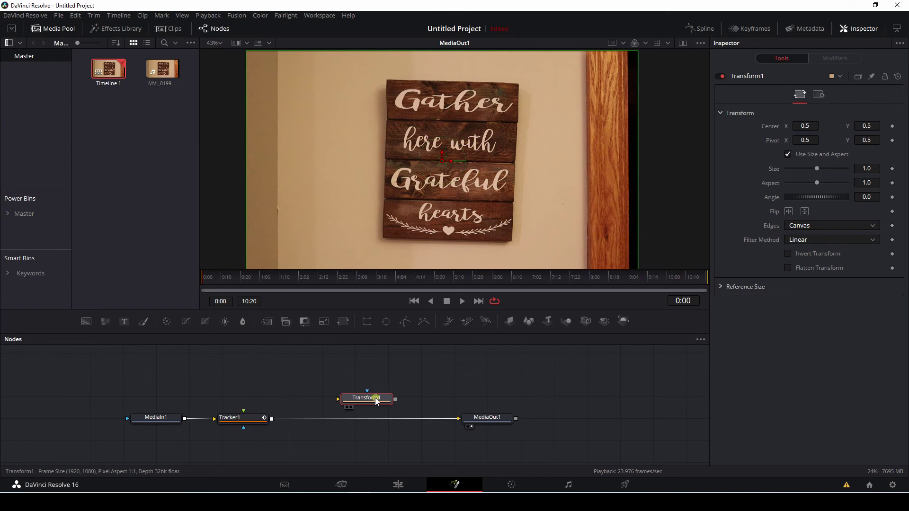
drag(375, 397, 370, 413)
click(374, 410)
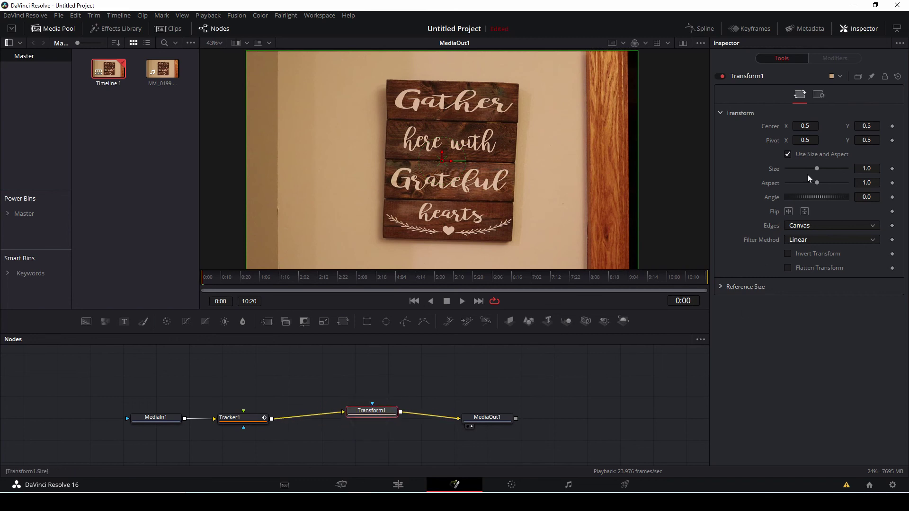
Step: Try a Transform1 Size of 0.73 and play the clip back to check it
mouse_move(818, 173)
mouse_down()
mouse_move(808, 172)
mouse_move(827, 175)
mouse_move(810, 172)
mouse_up()
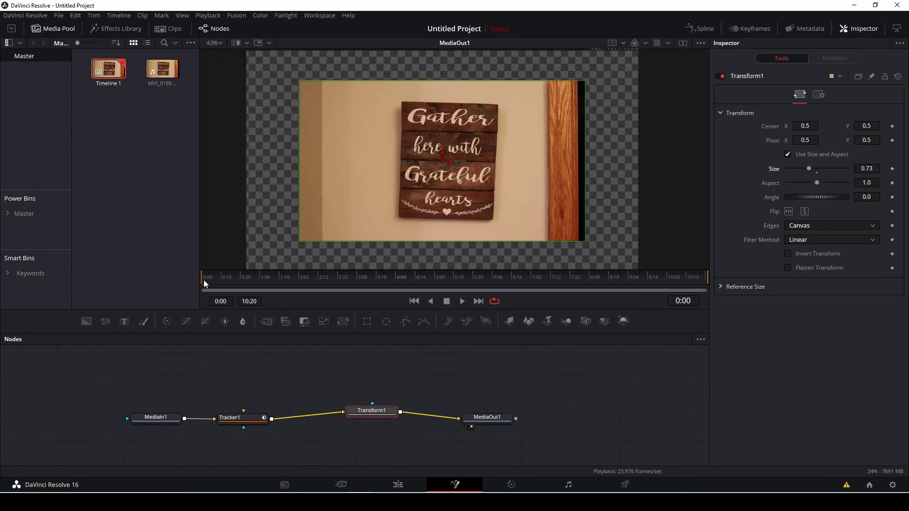
key(space)
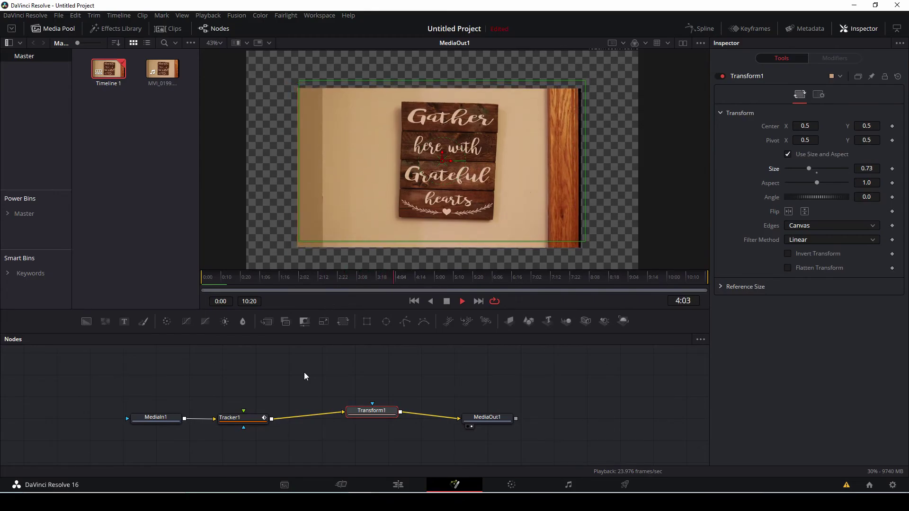
key(space)
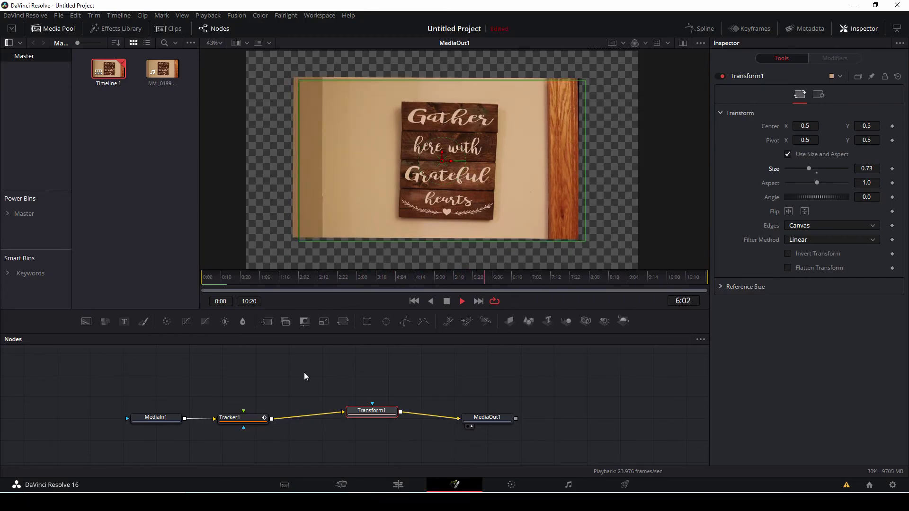
click(205, 281)
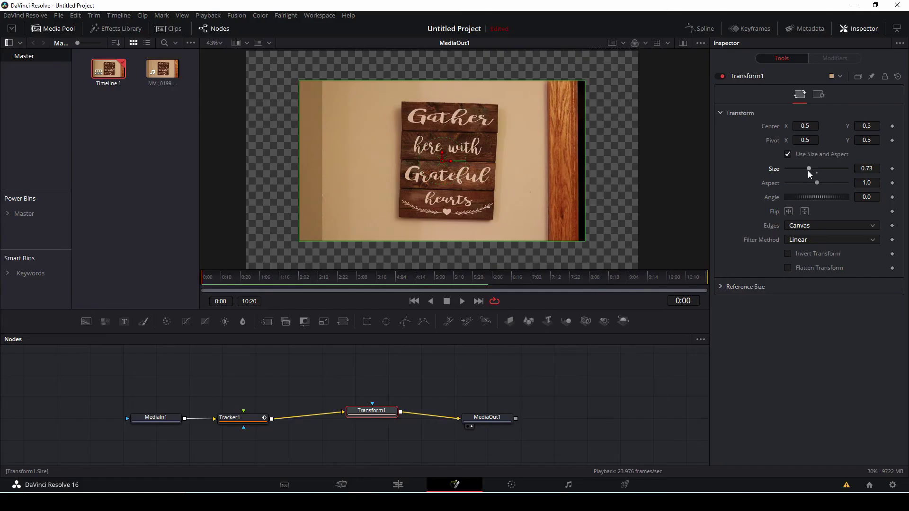
Step: Enlarge Transform1 Size to 1.19 so the moving edges are hidden, replaying from the start
drag(810, 171, 817, 173)
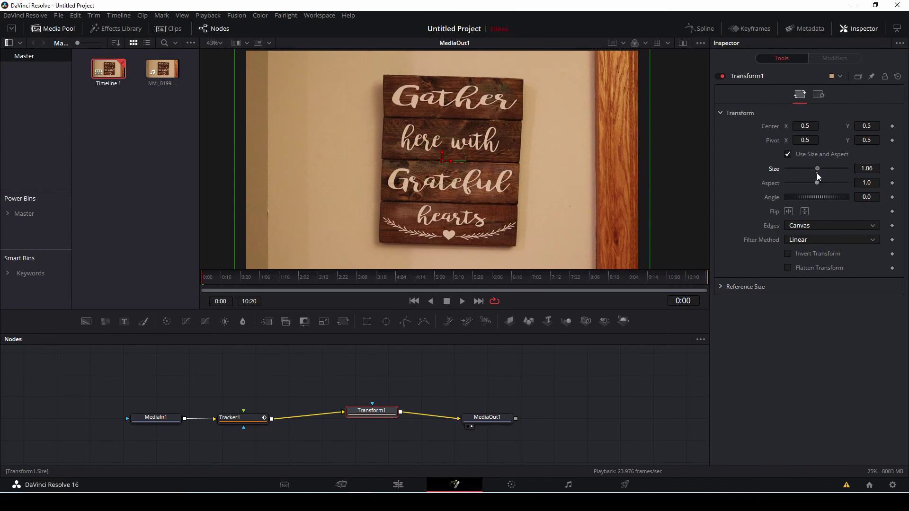
key(space)
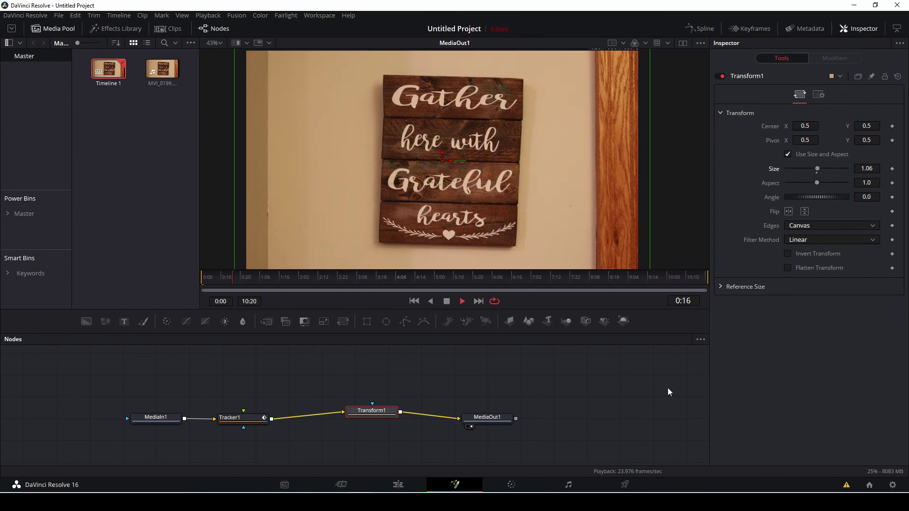
key(space)
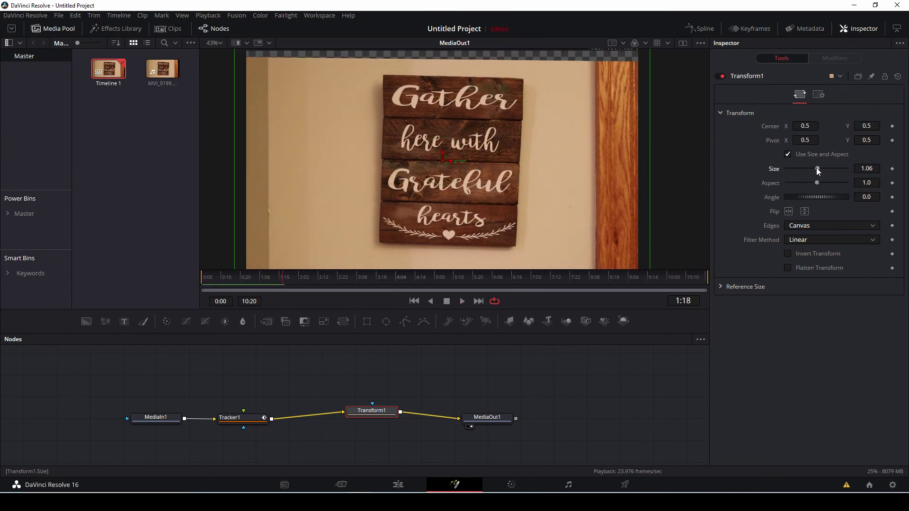
drag(819, 172, 820, 172)
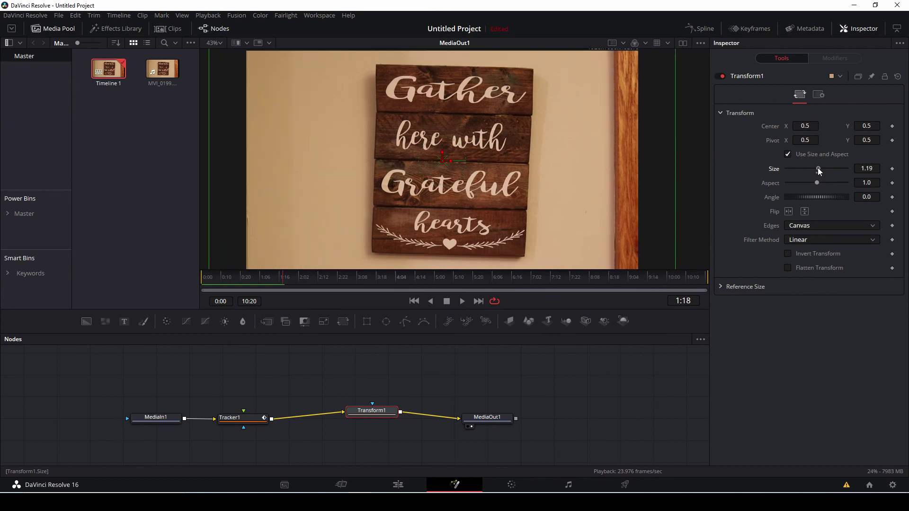
click(205, 284)
key(space)
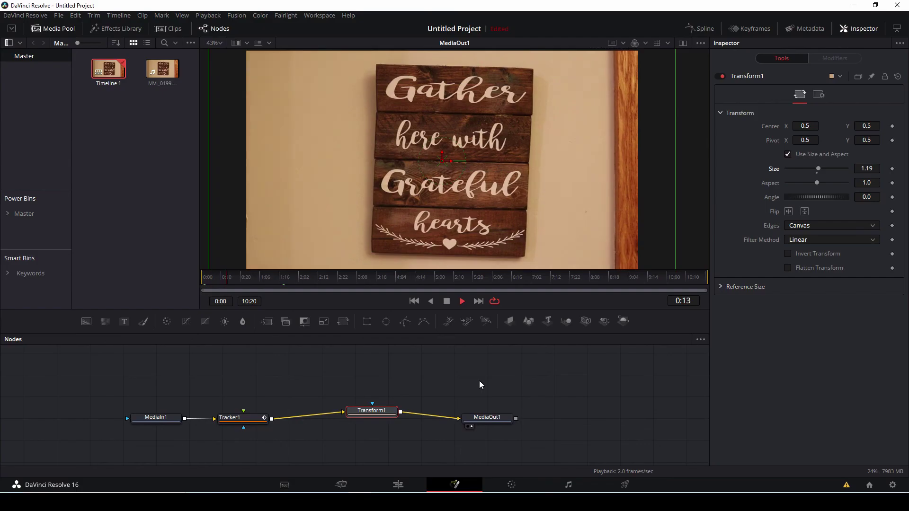